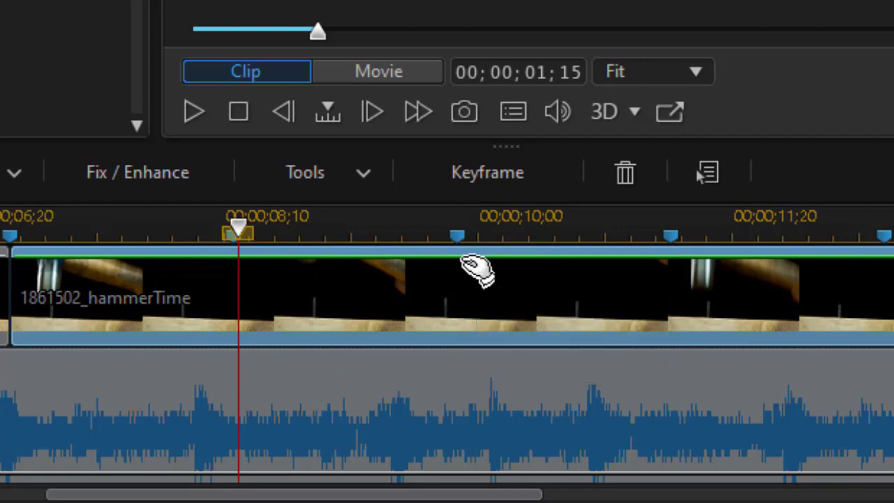
# Step: Split the 1861502_hammerTime clip at the 00;00;08;12 marker and at the next three timeline markers, including 00;00;09;26 and 00;00;11;08
pyautogui.moveTo(457, 236)
pyautogui.mouseDown()
pyautogui.moveTo(488, 234)
pyautogui.moveTo(459, 379)
pyautogui.mouseUp()
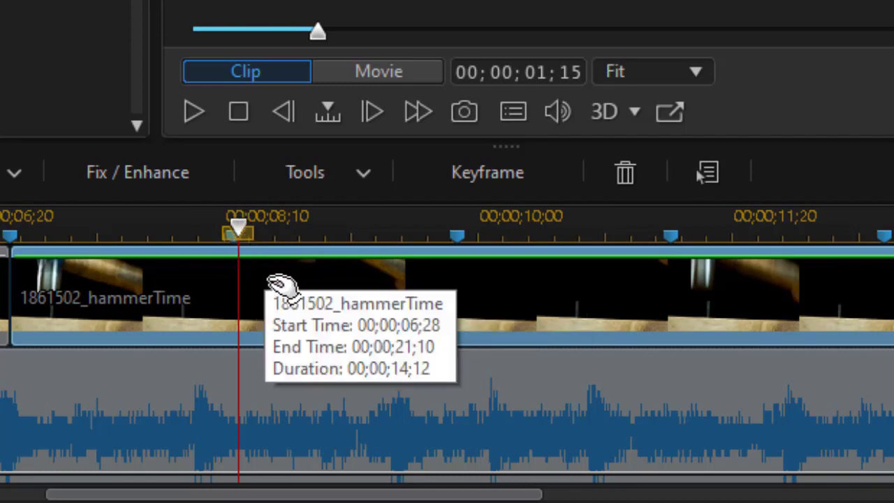
pyautogui.hotkey('ctrl', 't')
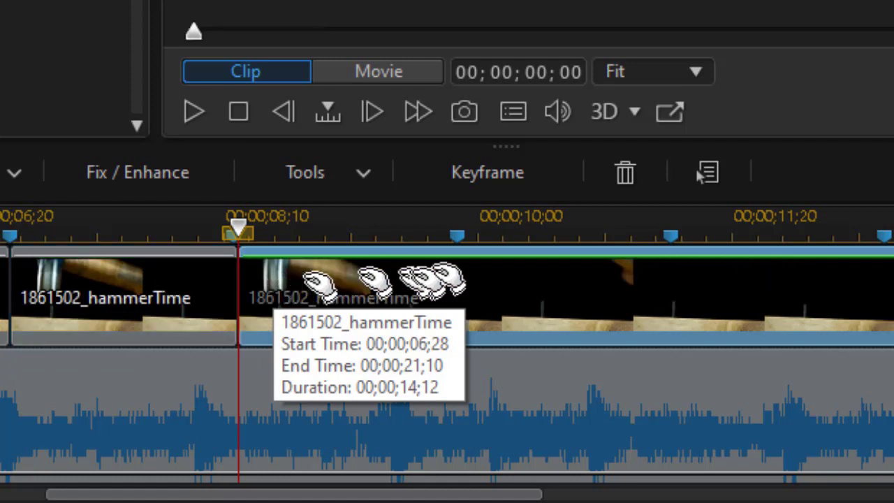
pyautogui.click(459, 236)
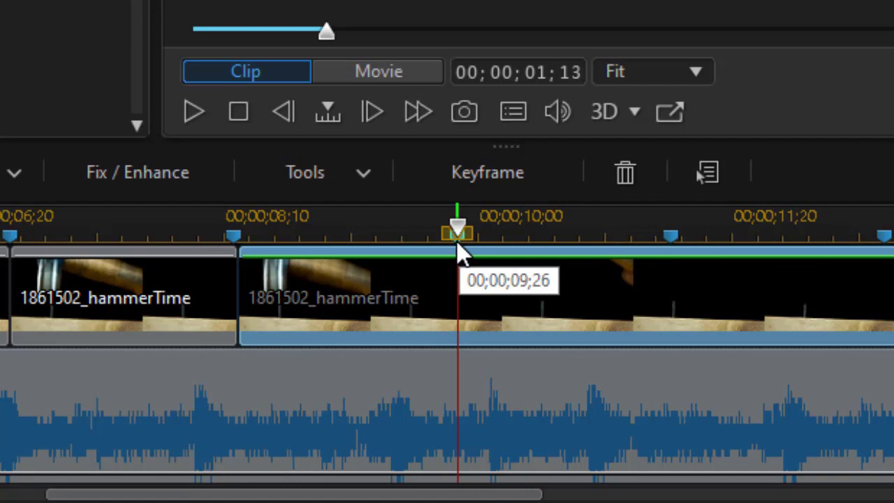
pyautogui.hotkey('ctrl', 't')
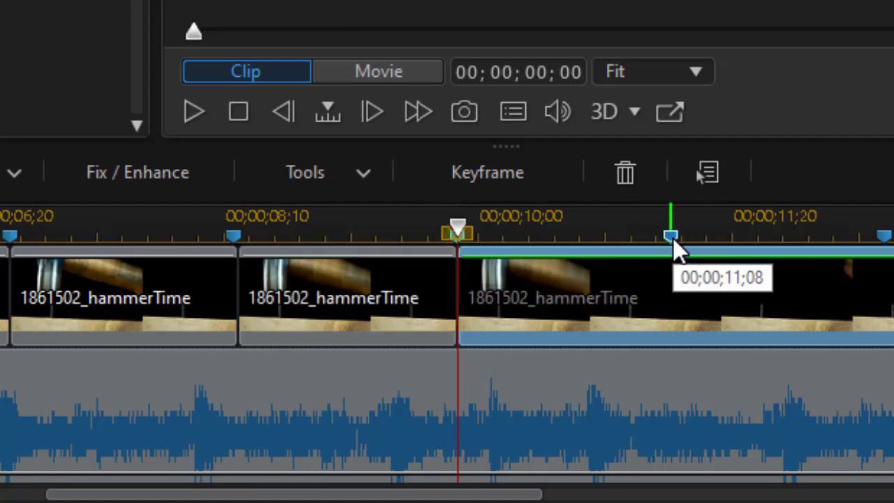
pyautogui.click(674, 237)
pyautogui.hotkey('ctrl', 't')
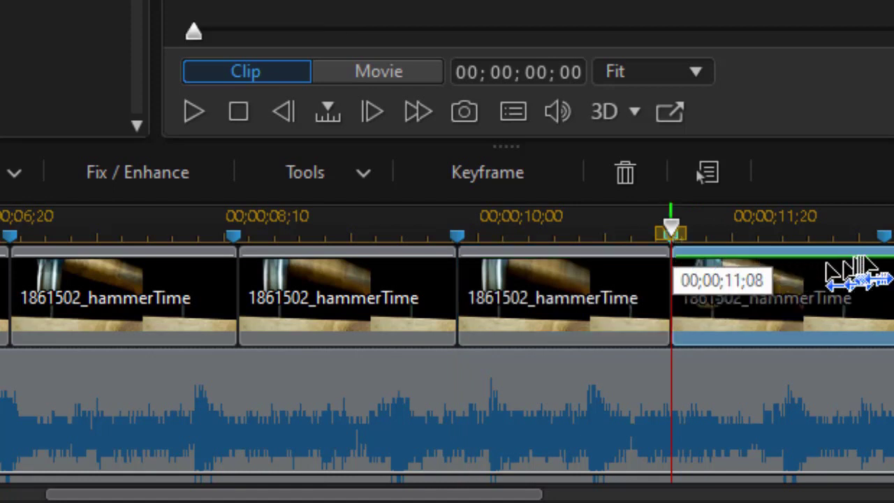
pyautogui.click(884, 253)
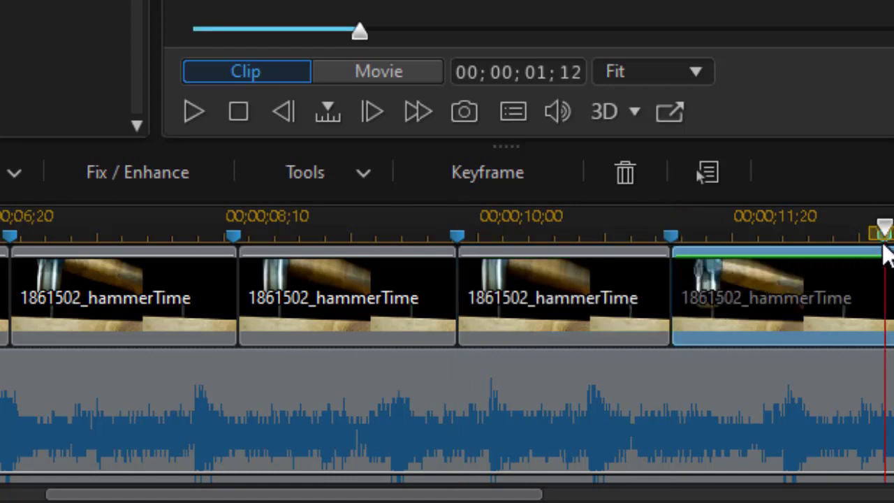
pyautogui.hotkey('ctrl', 't')
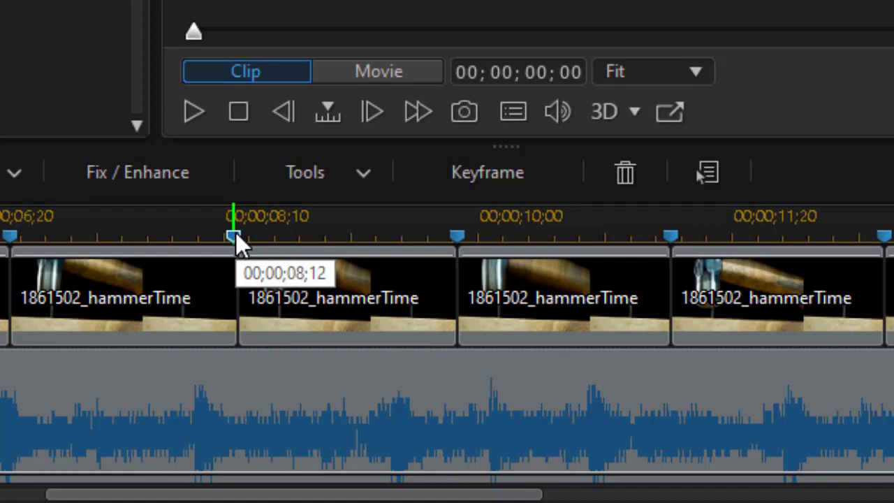
# Step: Position the playhead on the music track's waveform peak just before the 00;00;08;12 marker
pyautogui.click(10, 225)
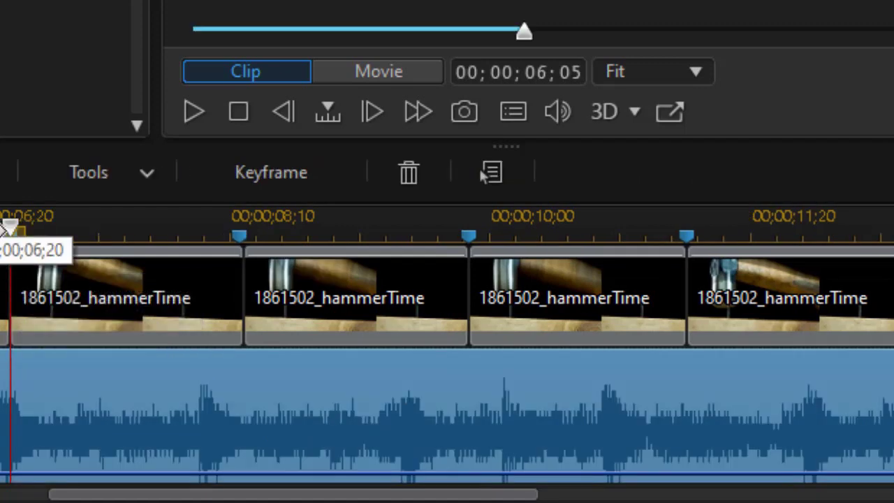
pyautogui.moveTo(10, 225); pyautogui.dragTo(207, 241)
pyautogui.click(208, 239)
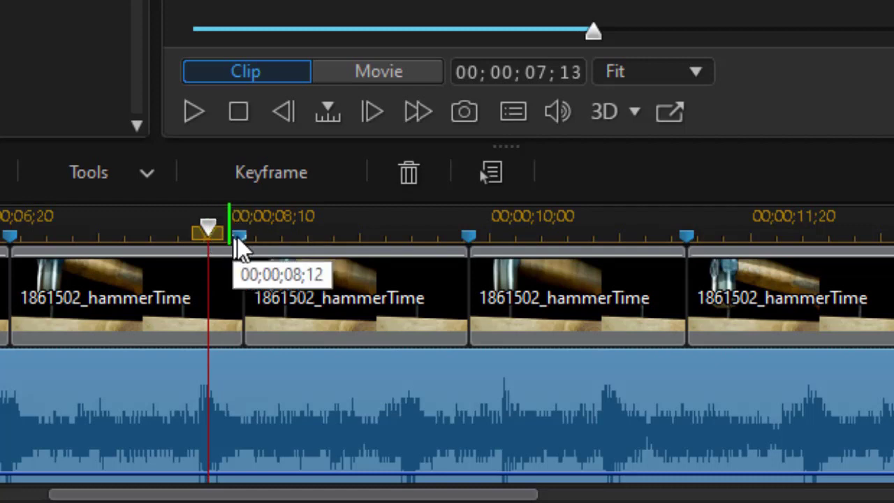
# Step: Use Video Speed to set the new duration of the hammerTime segment ending near the 00;00;08;12 marker to 00;00;01;09
pyautogui.click(168, 288)
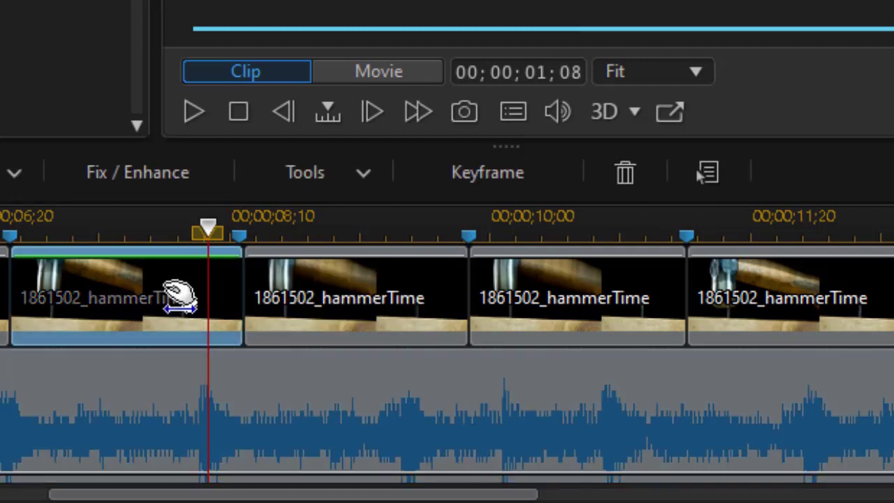
pyautogui.click(335, 176)
pyautogui.moveTo(344, 212)
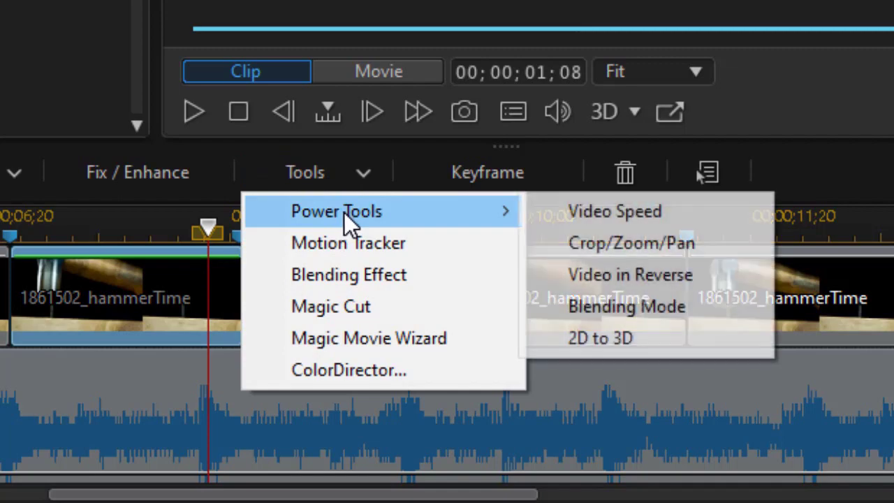
pyautogui.click(569, 218)
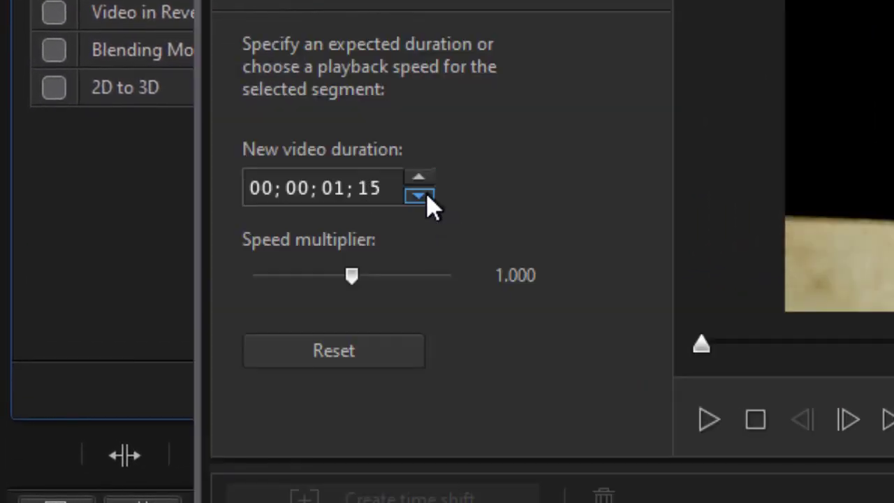
pyautogui.click(421, 196)
pyautogui.click(422, 196)
pyautogui.click(423, 197)
pyautogui.click(419, 197)
pyautogui.click(419, 196)
pyautogui.click(418, 196)
pyautogui.click(419, 196)
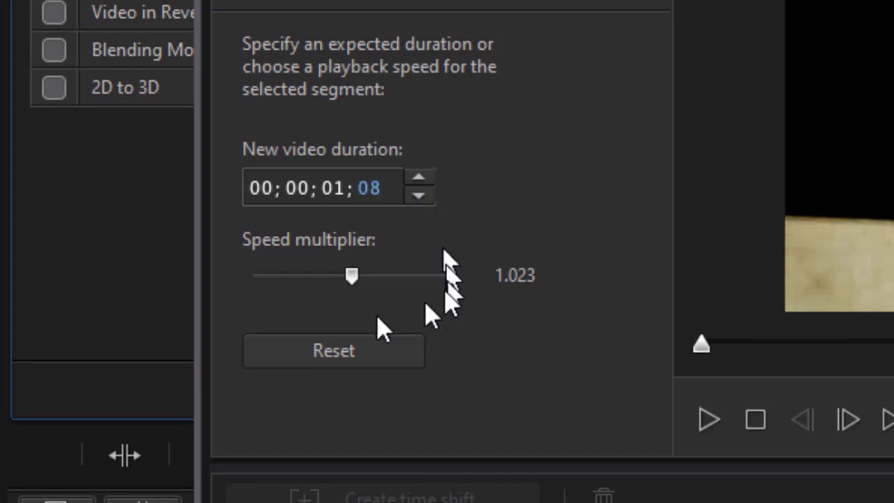
pyautogui.click(419, 178)
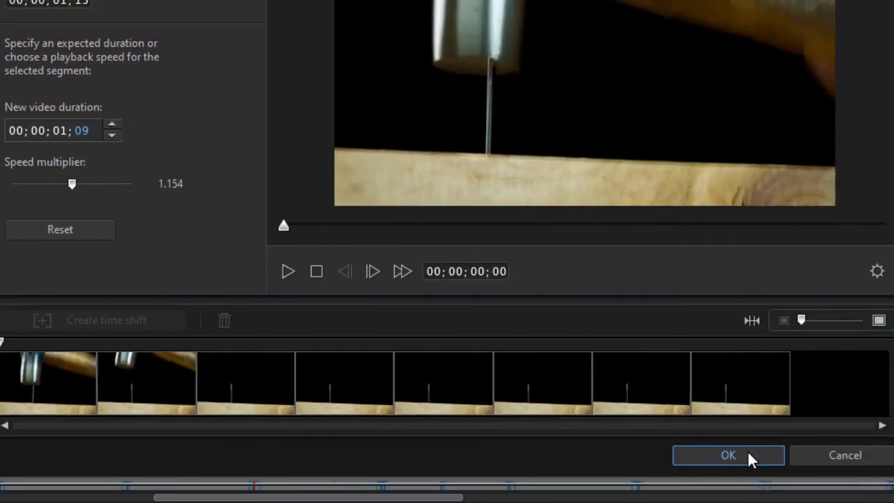
pyautogui.click(748, 450)
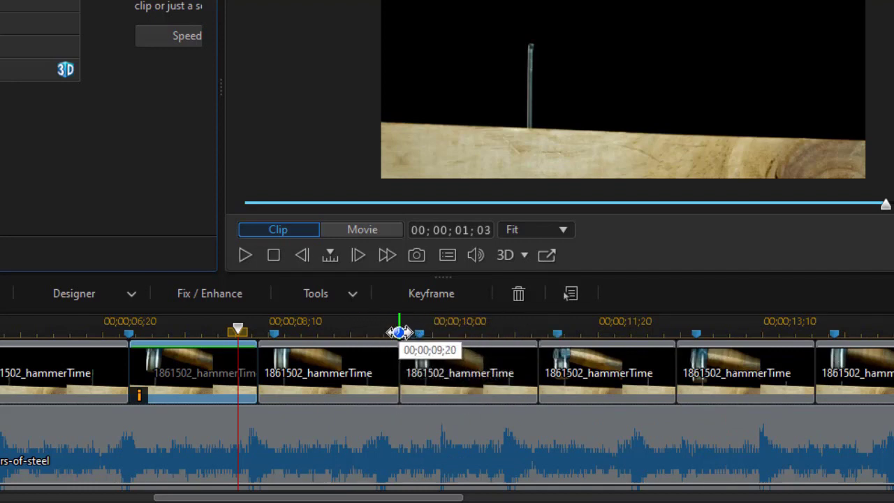
# Step: Locate the next music peak near the end of the following hammerTime segment, placing the playhead at 00;00;09;15
pyautogui.click(399, 333)
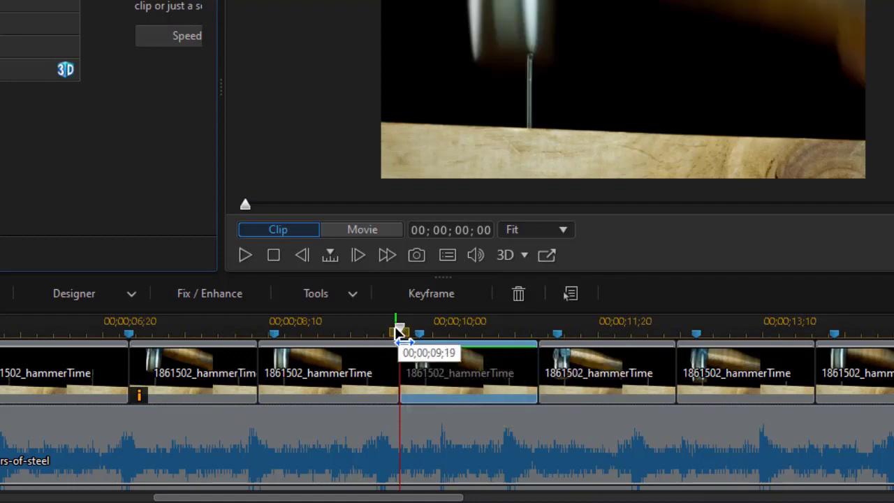
pyautogui.moveTo(399, 328); pyautogui.dragTo(383, 334)
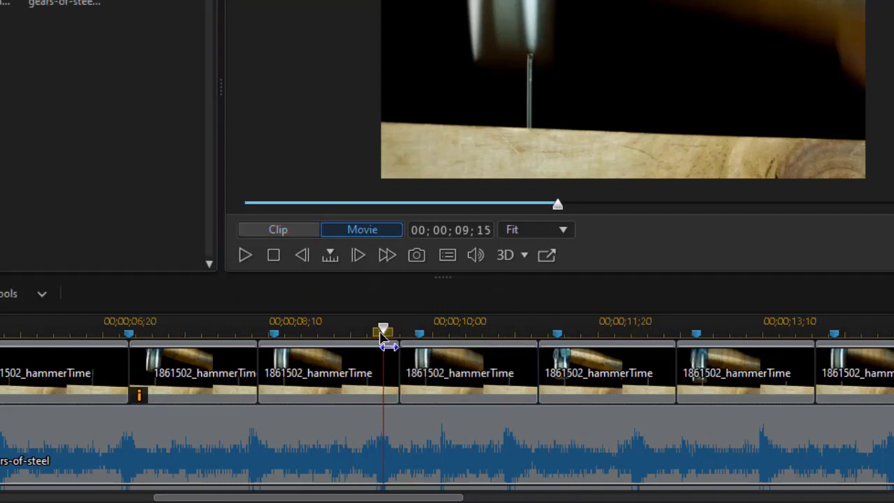
pyautogui.click(383, 335)
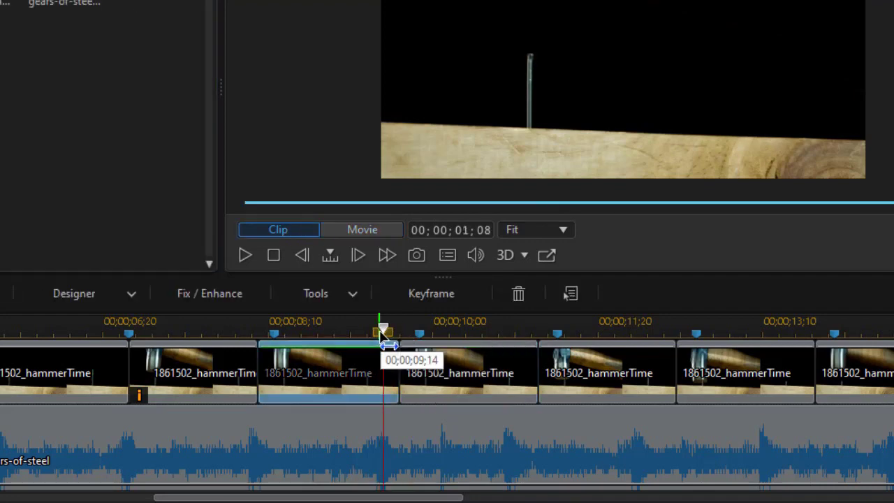
pyautogui.moveTo(383, 331); pyautogui.dragTo(397, 333)
pyautogui.click(396, 334)
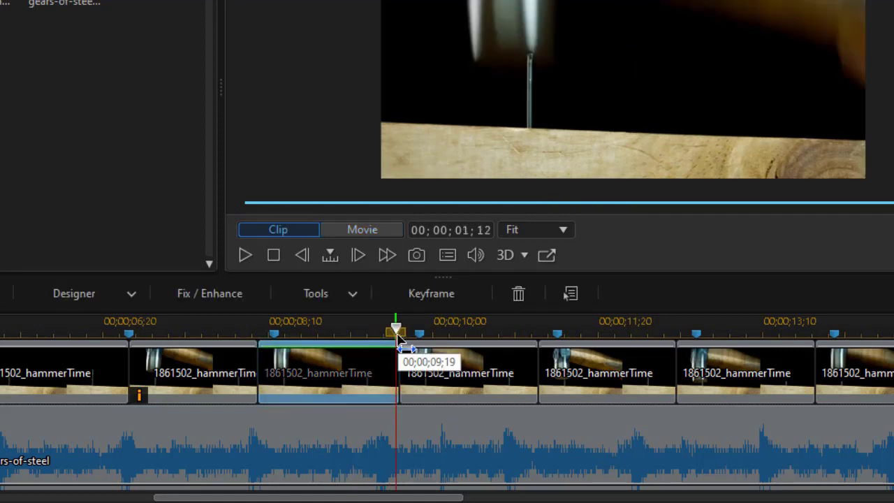
pyautogui.moveTo(396, 329); pyautogui.dragTo(383, 331)
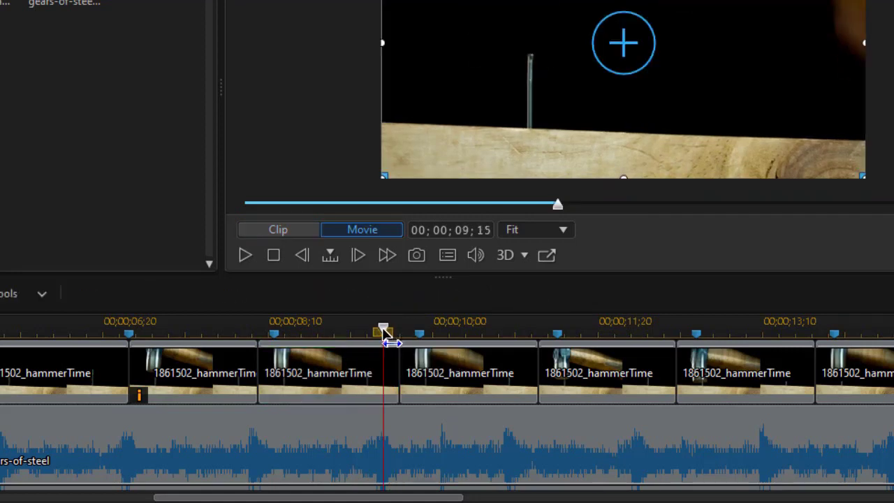
# Step: Use Video Speed to set the new duration of the hammerTime segment under the playhead to 00;00;01;07
pyautogui.click(321, 374)
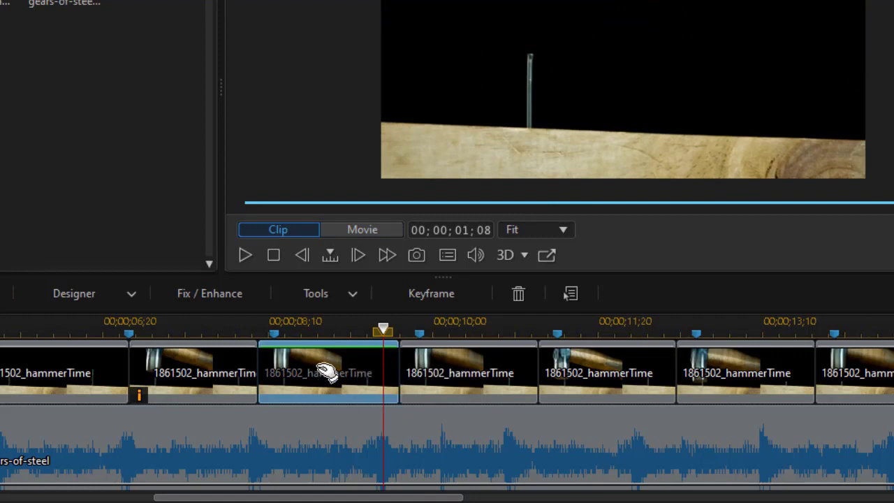
pyautogui.click(335, 299)
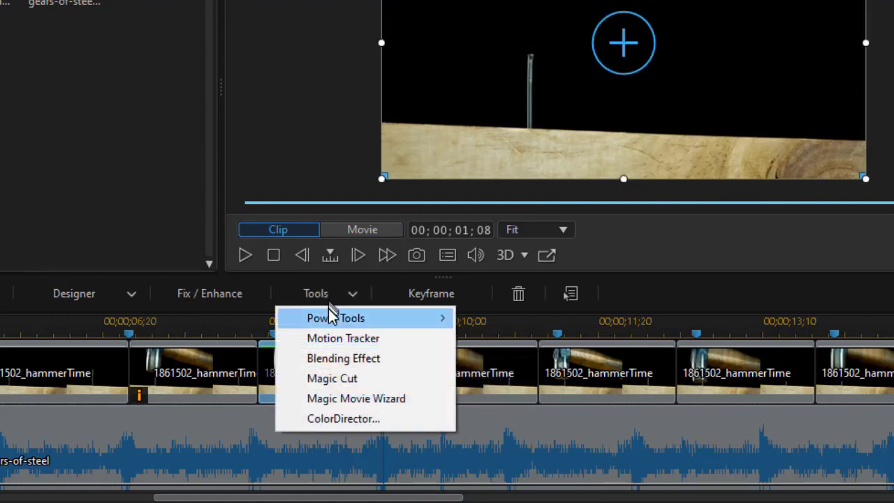
pyautogui.moveTo(329, 319)
pyautogui.click(527, 319)
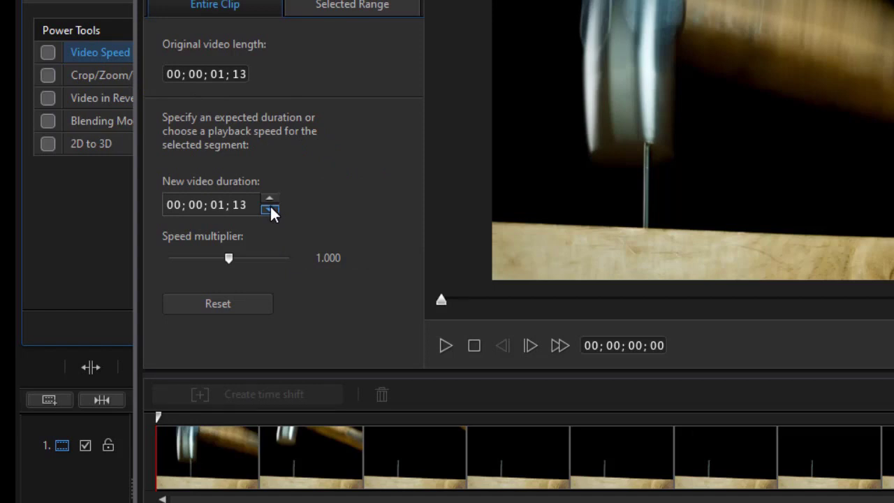
pyautogui.click(270, 209)
pyautogui.click(270, 208)
pyautogui.click(270, 209)
pyautogui.click(269, 209)
pyautogui.click(270, 209)
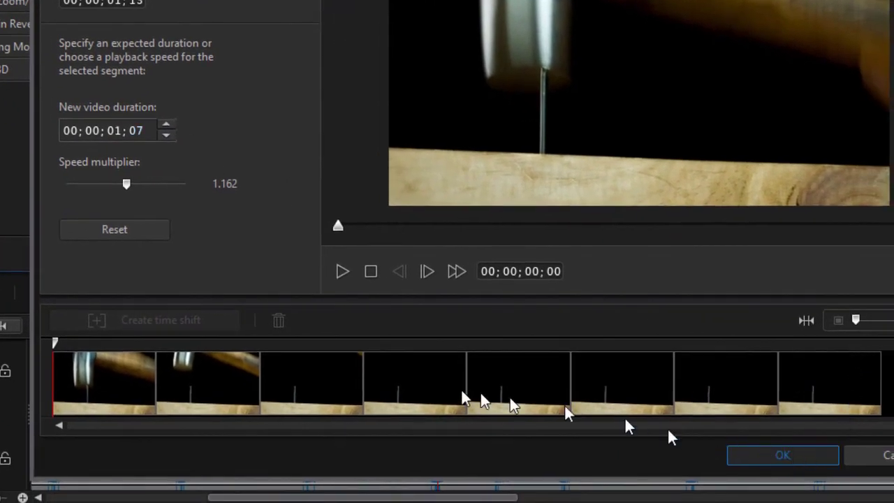
pyautogui.press('Return')
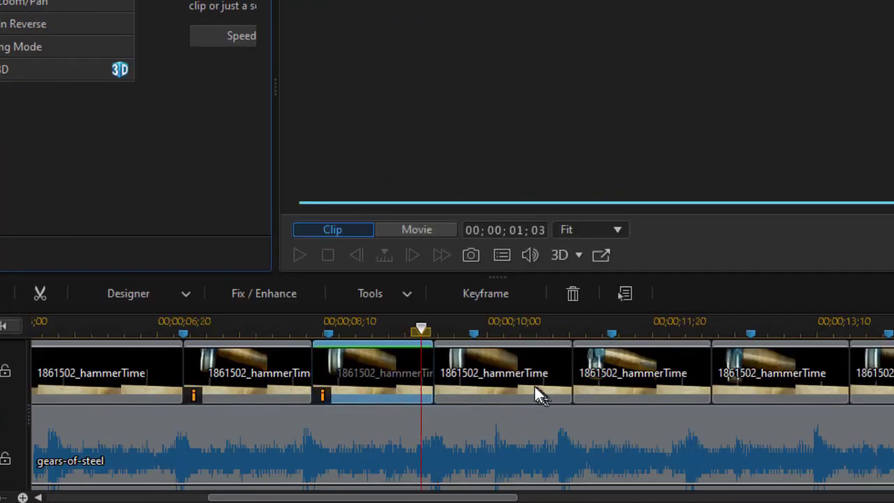
# Step: Place the playhead on the music peak just before the end of the hammerTime segment that starts at 00;00;09;14
pyautogui.click(422, 329)
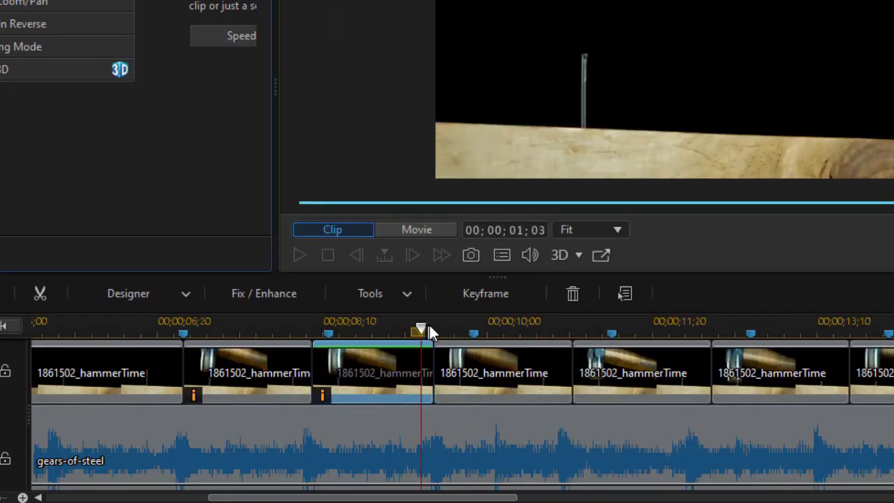
pyautogui.click(468, 329)
pyautogui.moveTo(468, 328); pyautogui.dragTo(574, 347)
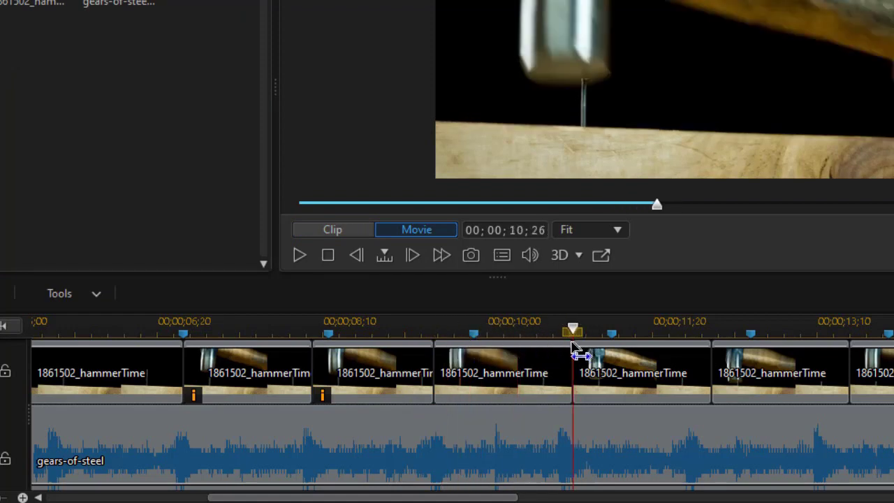
pyautogui.click(569, 341)
pyautogui.moveTo(572, 342); pyautogui.dragTo(579, 342)
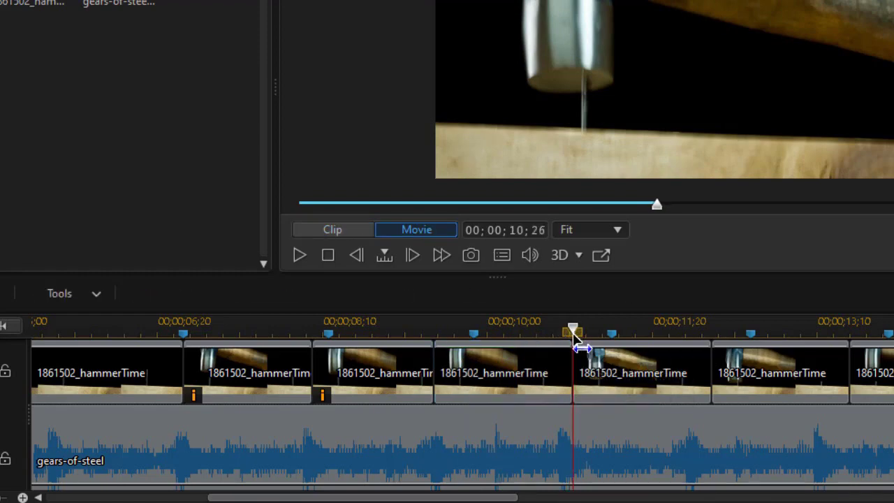
pyautogui.click(578, 343)
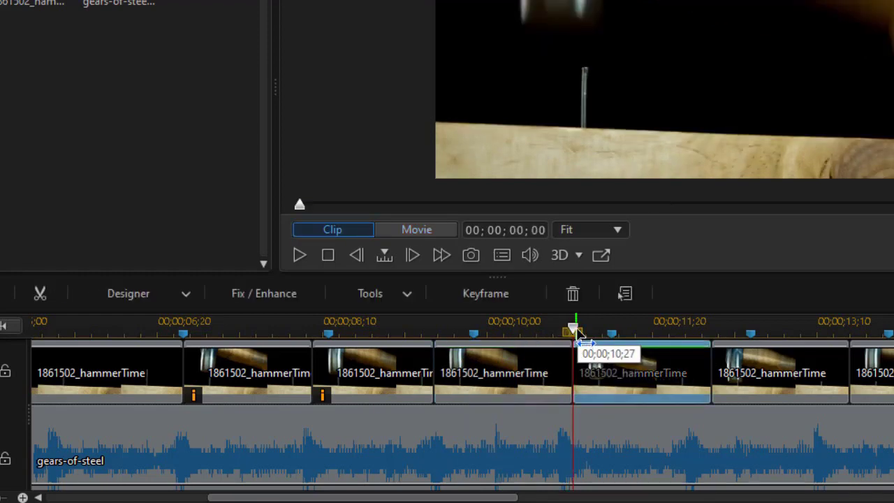
pyautogui.click(569, 339)
pyautogui.moveTo(569, 339); pyautogui.dragTo(566, 342)
pyautogui.click(566, 343)
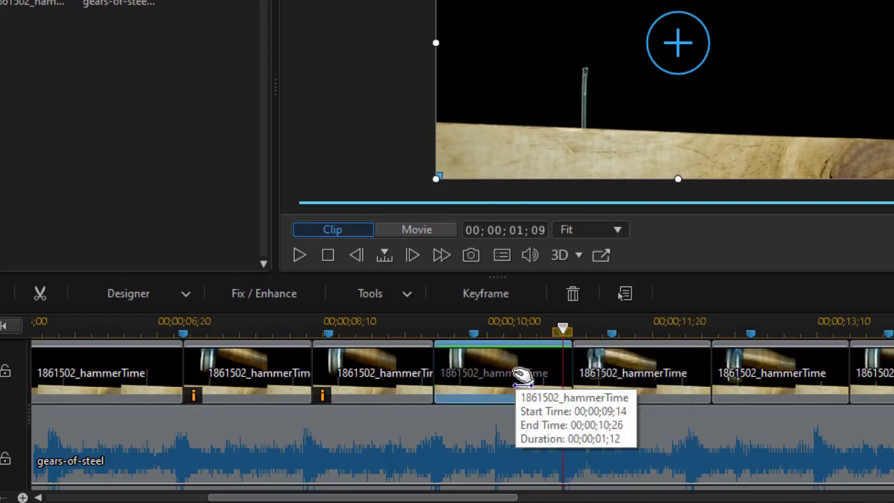
# Step: Use Video Speed to set the new duration of the segment starting at 00;00;09;14 to 00;00;01;08
pyautogui.click(406, 294)
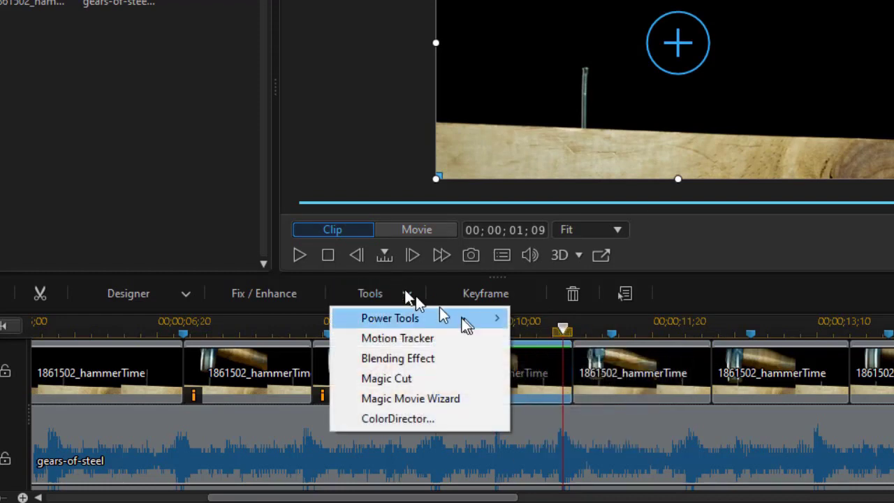
pyautogui.moveTo(460, 318)
pyautogui.click(530, 321)
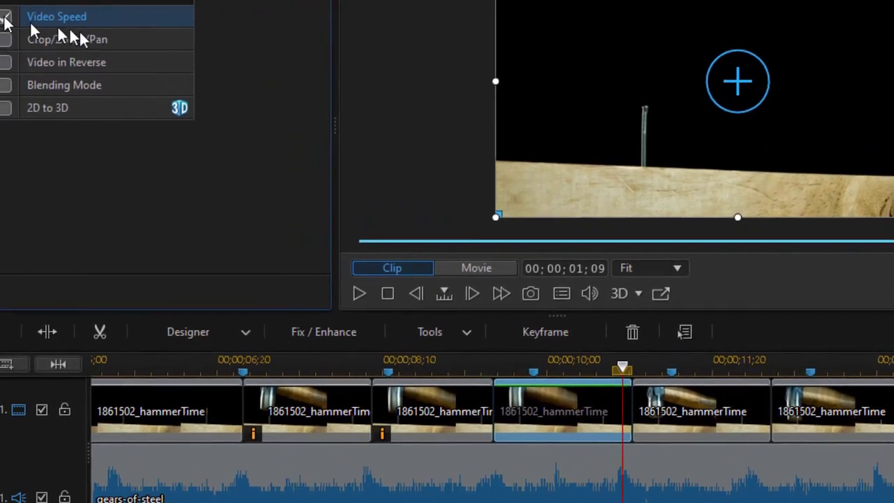
pyautogui.doubleClick(133, 18)
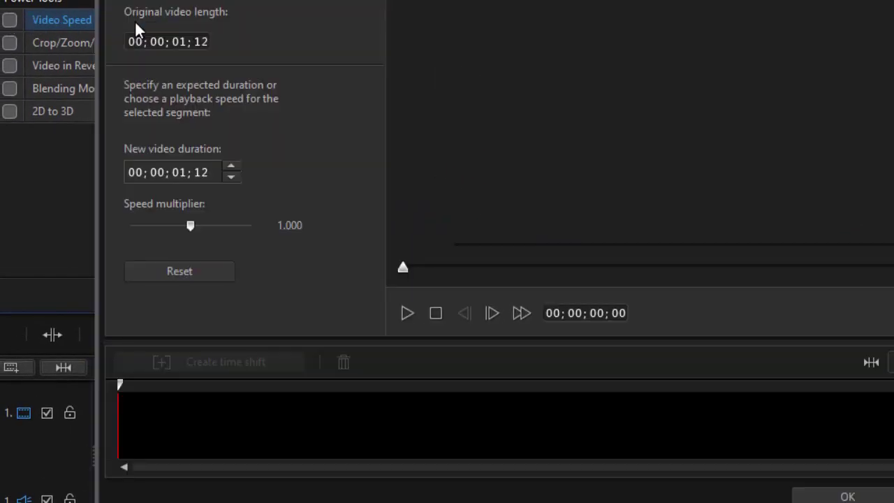
pyautogui.click(228, 177)
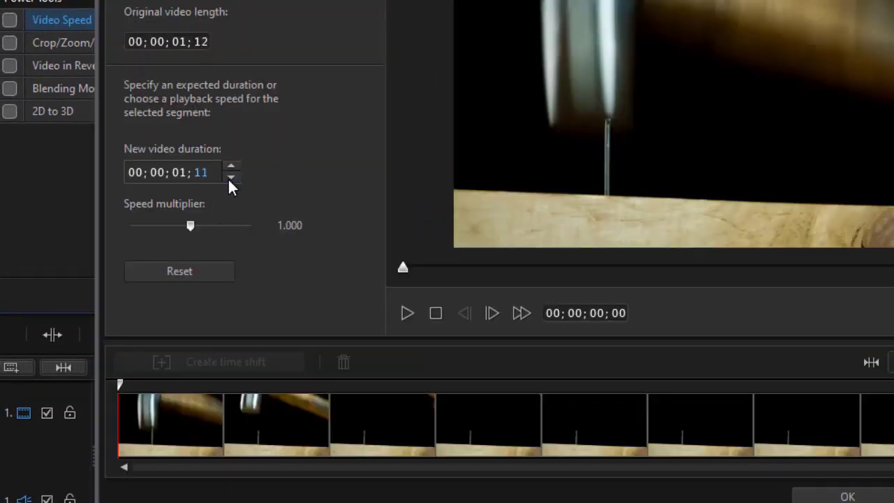
pyautogui.click(228, 176)
pyautogui.click(229, 177)
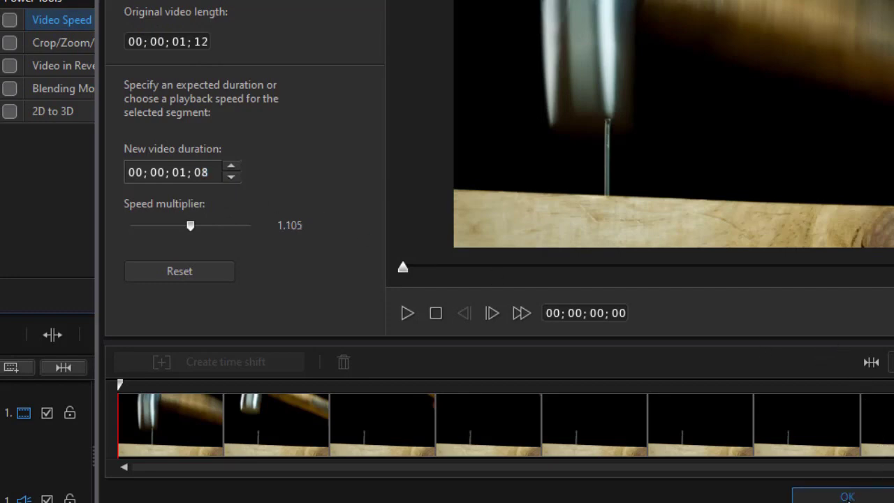
pyautogui.click(847, 497)
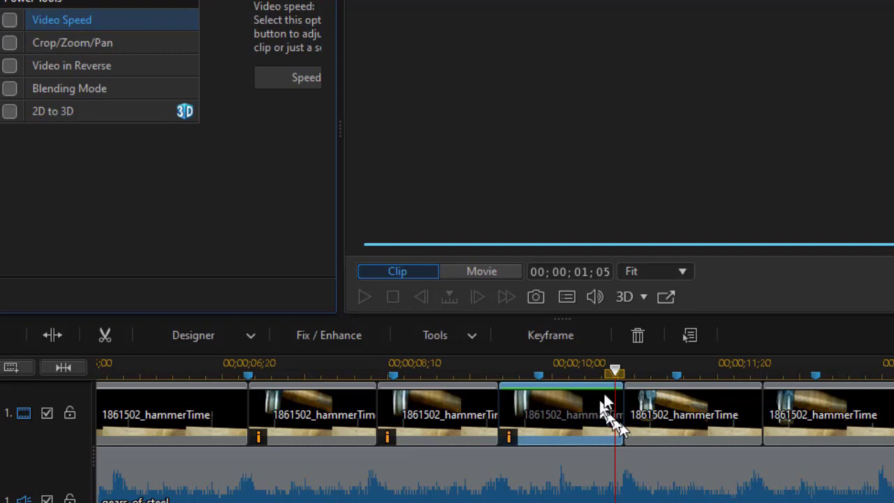